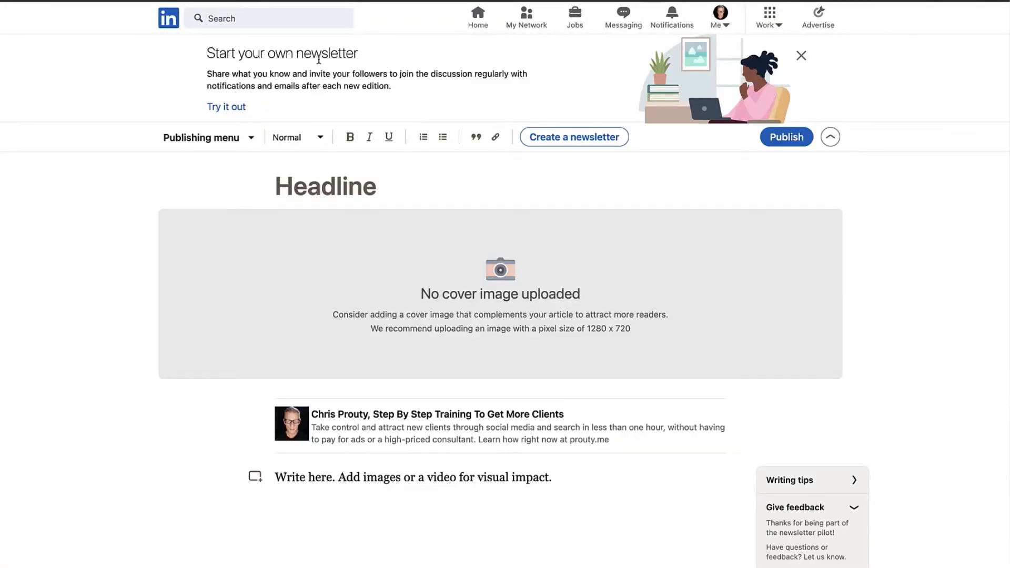
# Start a new newsletter titled "Get more clients form LinkedIn" with a weekly publishing frequency
pyautogui.click(232, 108)
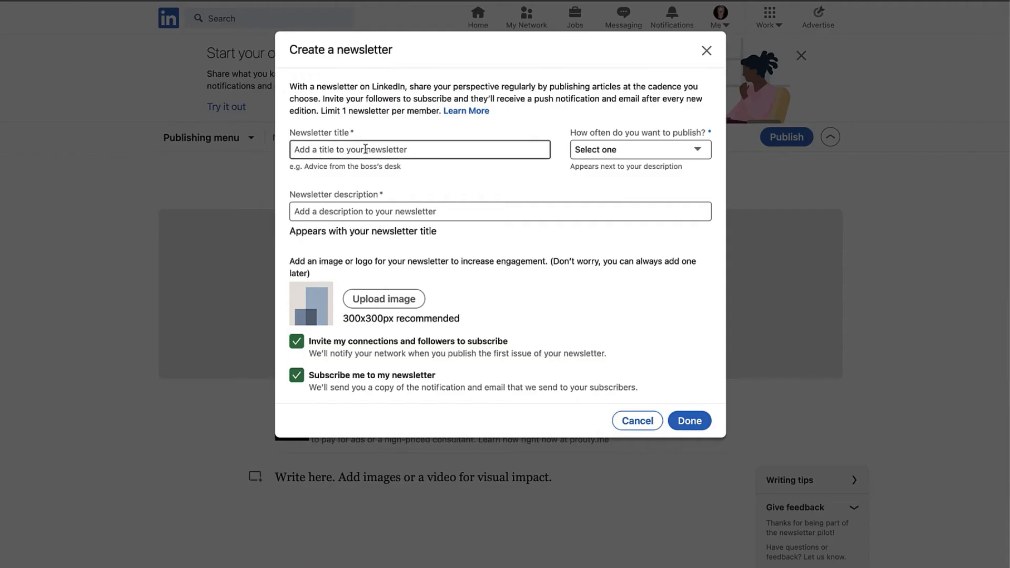
pyautogui.click(615, 151)
pyautogui.click(621, 157)
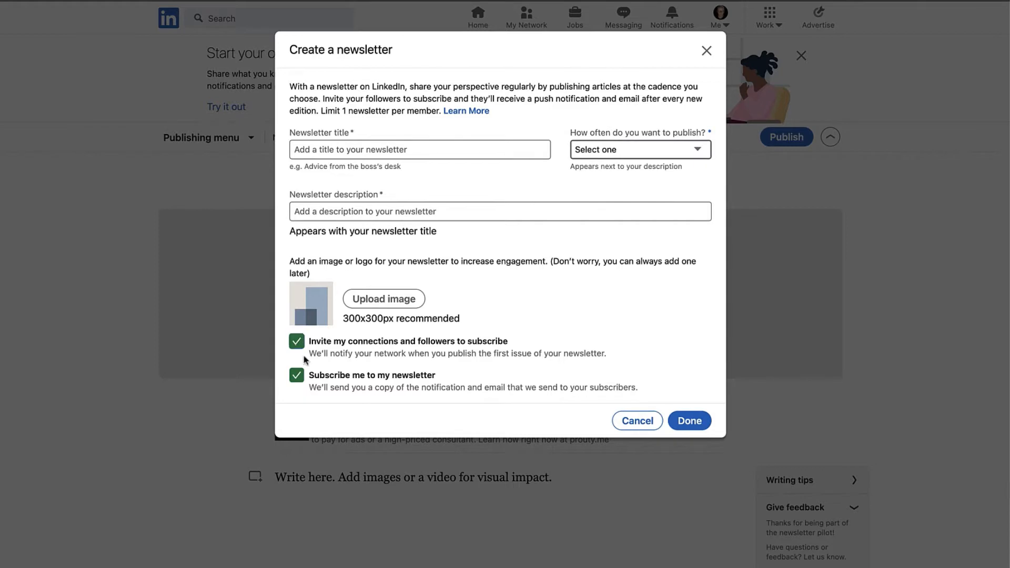
pyautogui.click(387, 149)
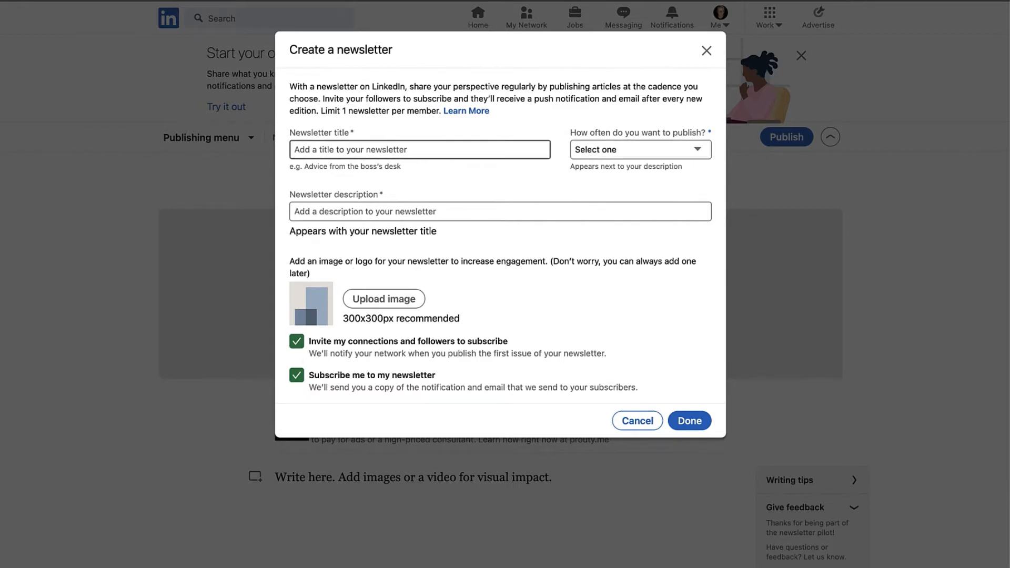
pyautogui.write('Get more clients form LinkedIn')
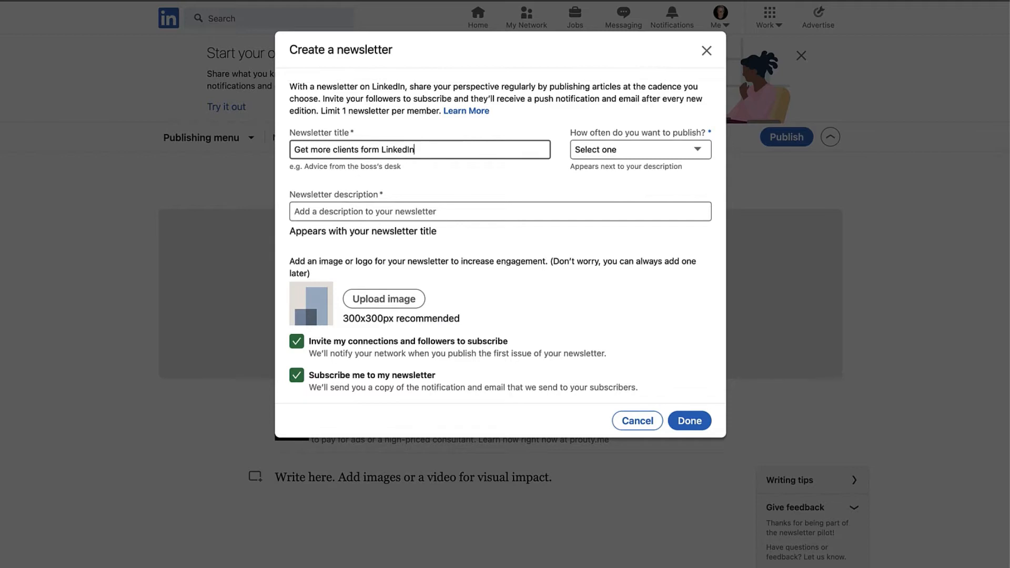
pyautogui.click(640, 149)
pyautogui.click(588, 175)
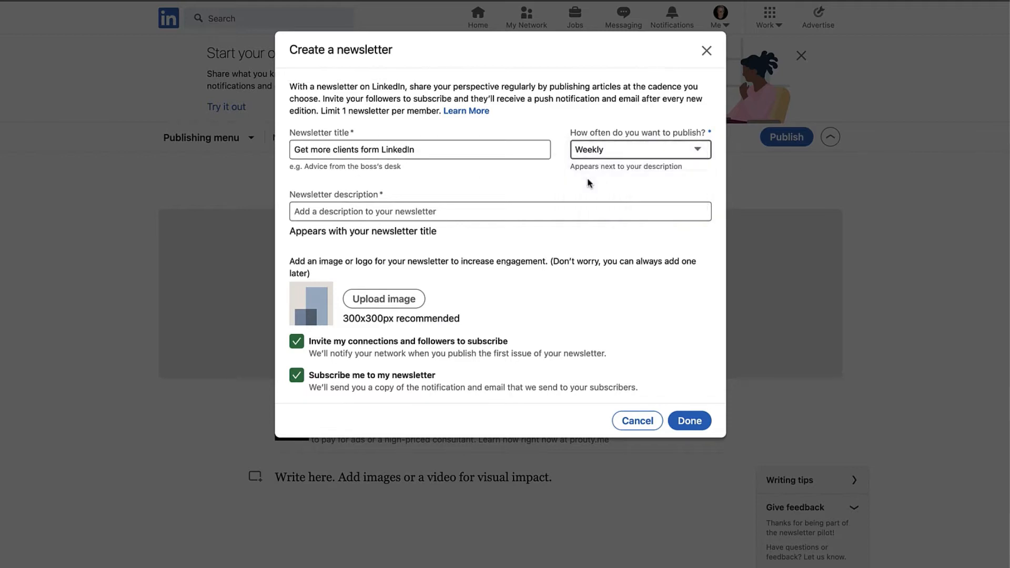
# Describe the newsletter as "Free weekly step-by-step training on how to use social media to attract more high-paying clients to your business."
pyautogui.click(453, 210)
pyautogui.write('Free weekl')
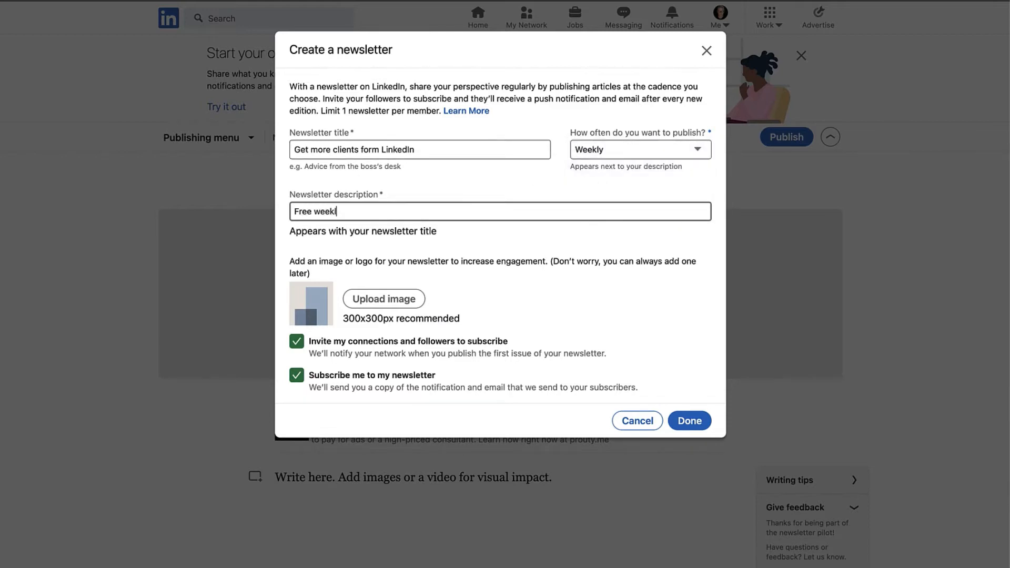
pyautogui.write('y training on how to use social media to attract ')
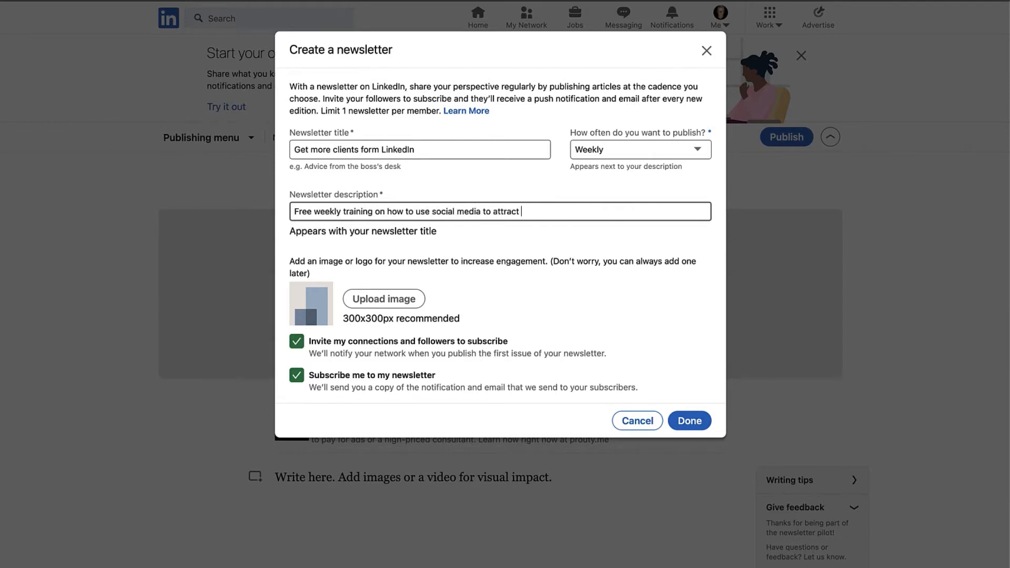
pyautogui.write('more high-paying clients to your business.')
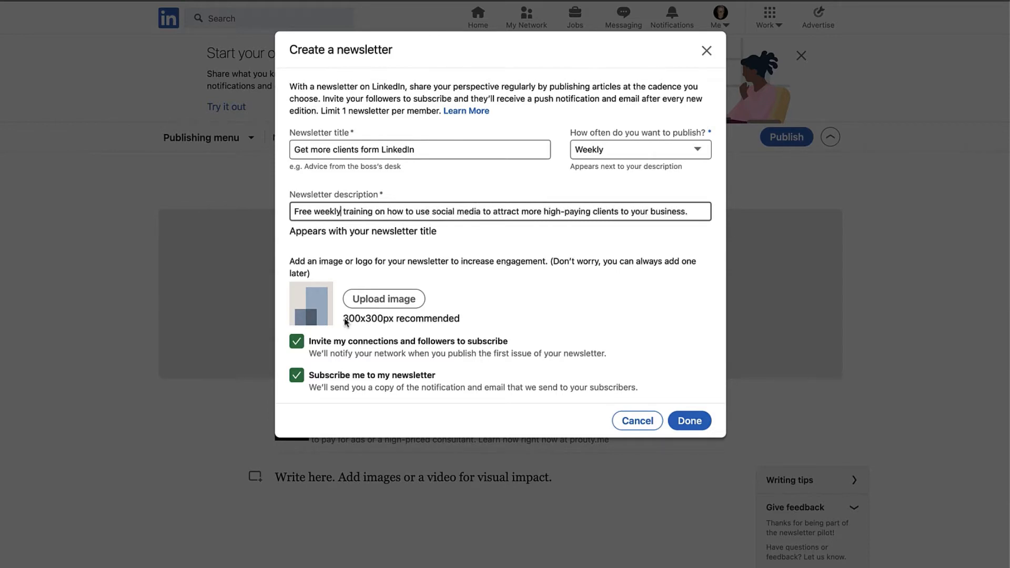
pyautogui.write(' step-by-step')
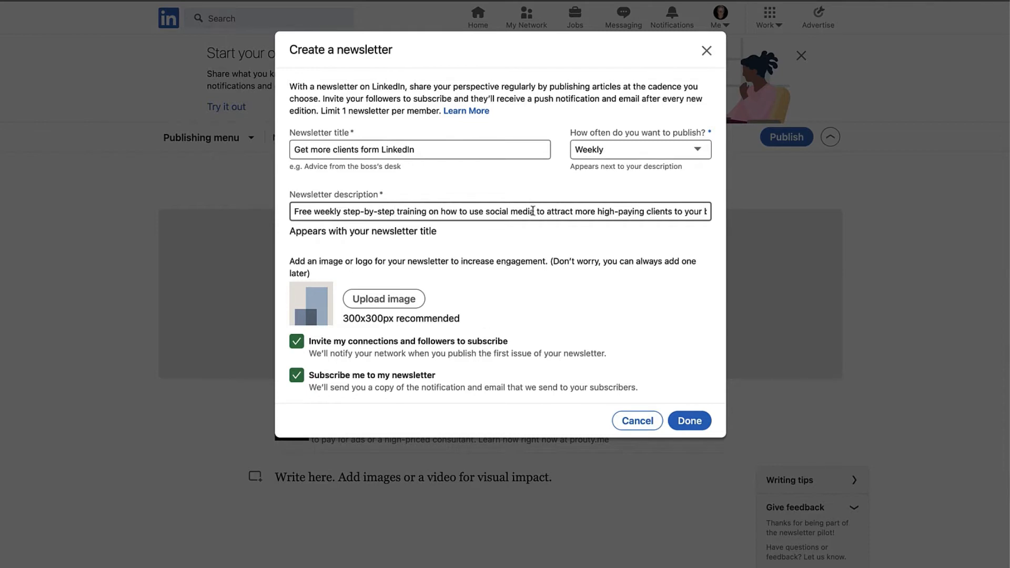
# Upload the portrait photo as the newsletter's logo and finish creating the newsletter
pyautogui.click(384, 299)
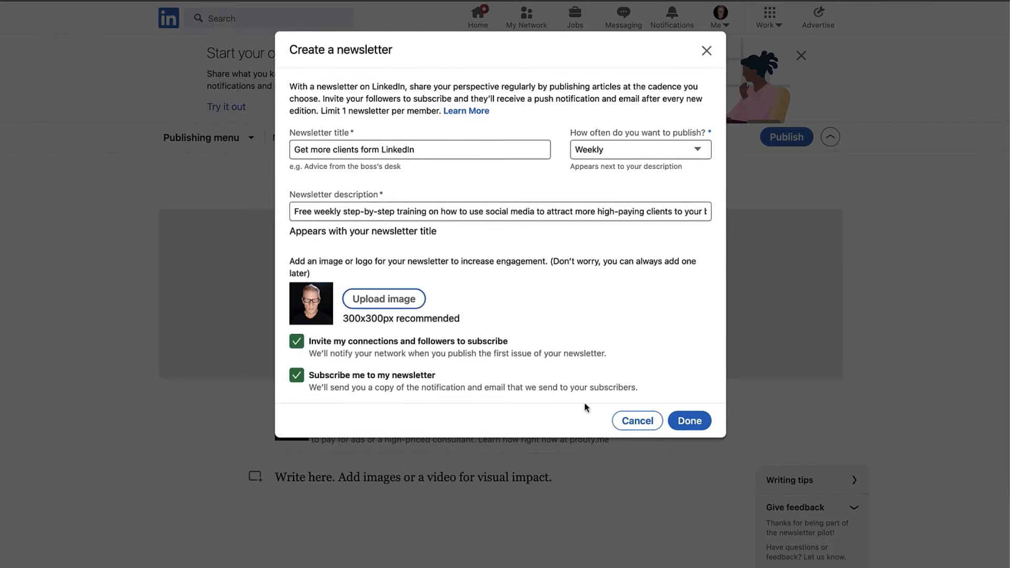
pyautogui.click(694, 422)
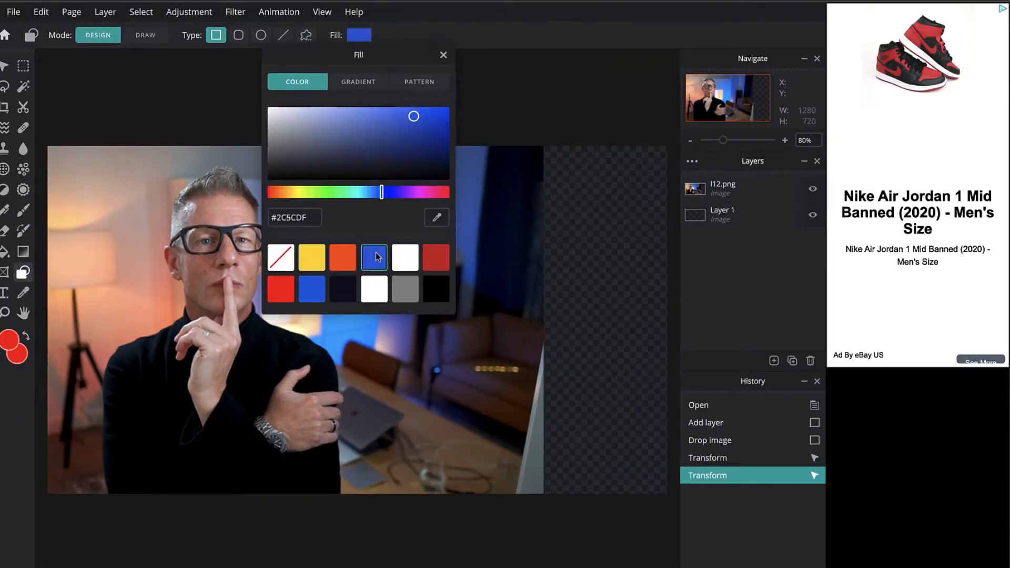
# Switch to the image editor and draw a blue #2C5CDF rectangle over the right part of the cover photo
pyautogui.moveTo(373, 147); pyautogui.dragTo(666, 494)
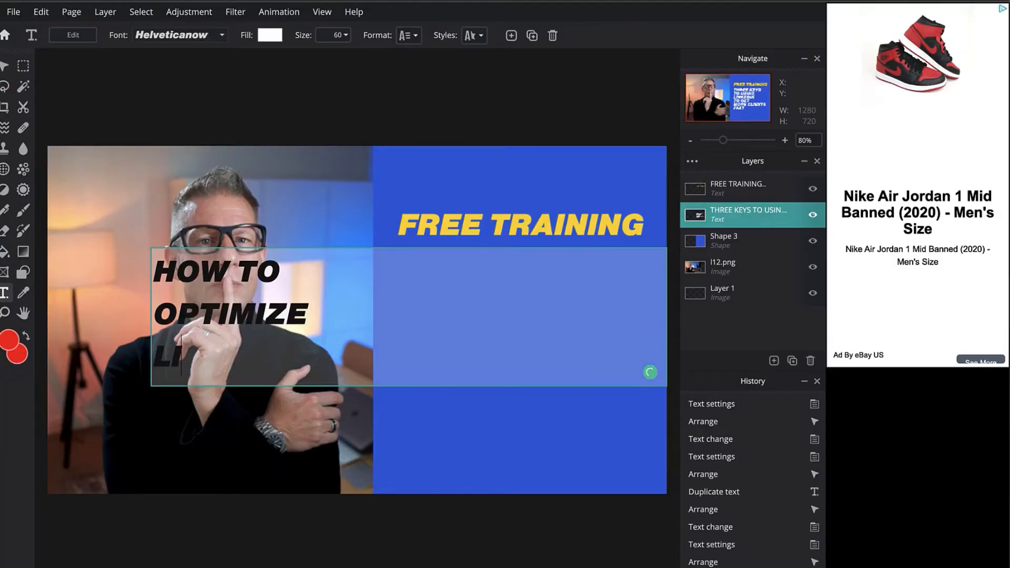
# Complete the cover's main text so that it reads "HOW TO OPTIMIZE LINKEDIN TO GET MORE CLIENTS FAST (TESTED)" over six lines
pyautogui.write('NKEDIN')
pyautogui.press('Return')
pyautogui.write('TO GET MORE')
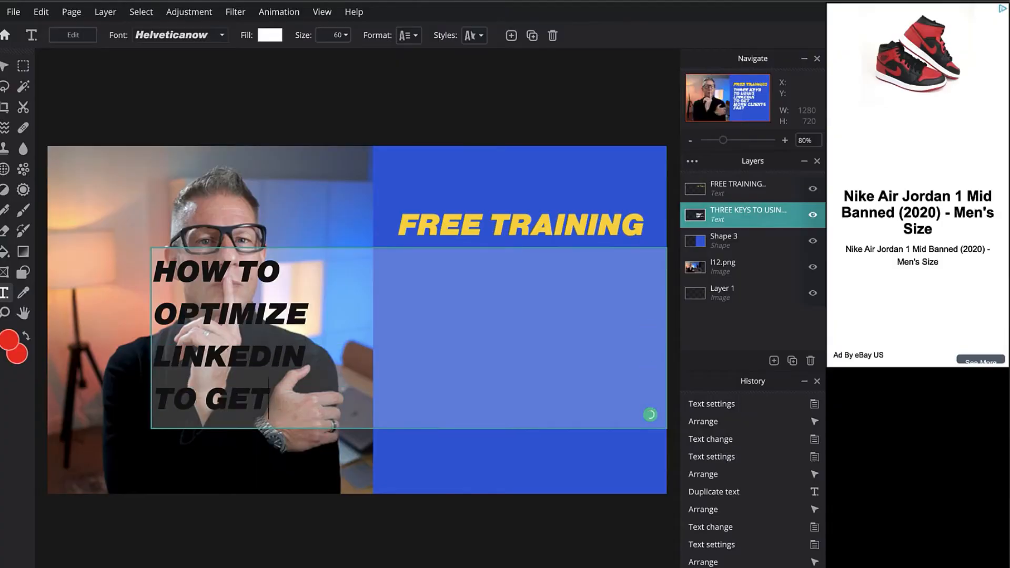
pyautogui.press('Return')
pyautogui.write('CLIENTS FAST')
pyautogui.press('Return')
pyautogui.write('(TESTED')
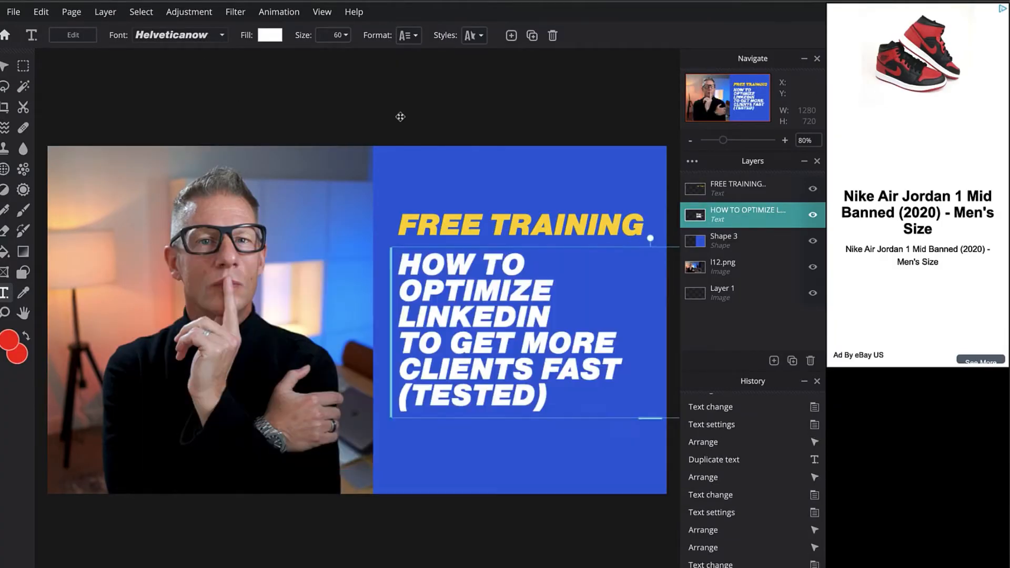
pyautogui.press('v')
pyautogui.click(494, 433)
pyautogui.click(398, 517)
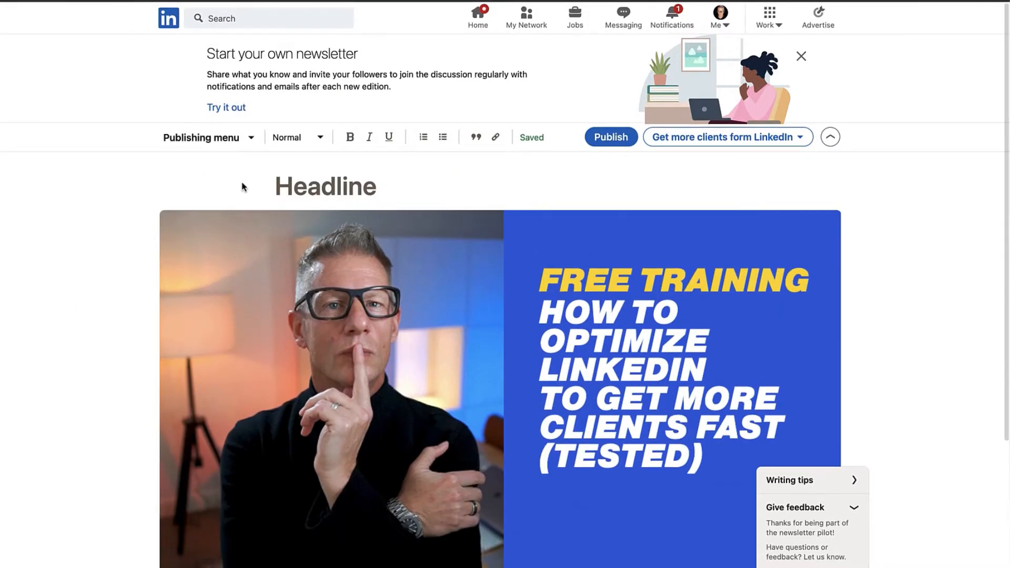
# Switch back to the LinkedIn article and enter the headline "Free Training: How to Optimize LinkedIn To Get More Clients Fast (Tested)"
pyautogui.click(307, 195)
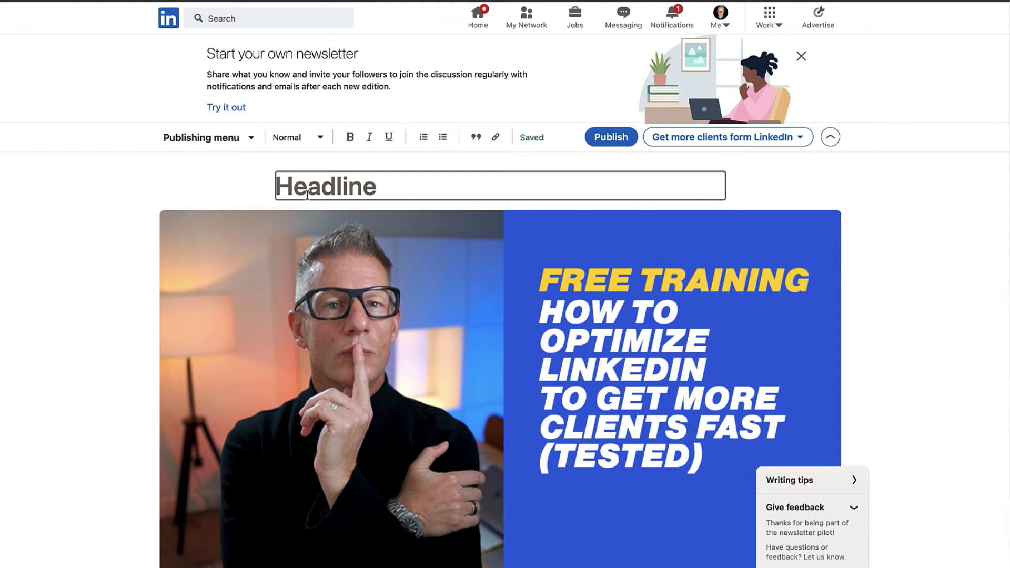
pyautogui.write('Fre')
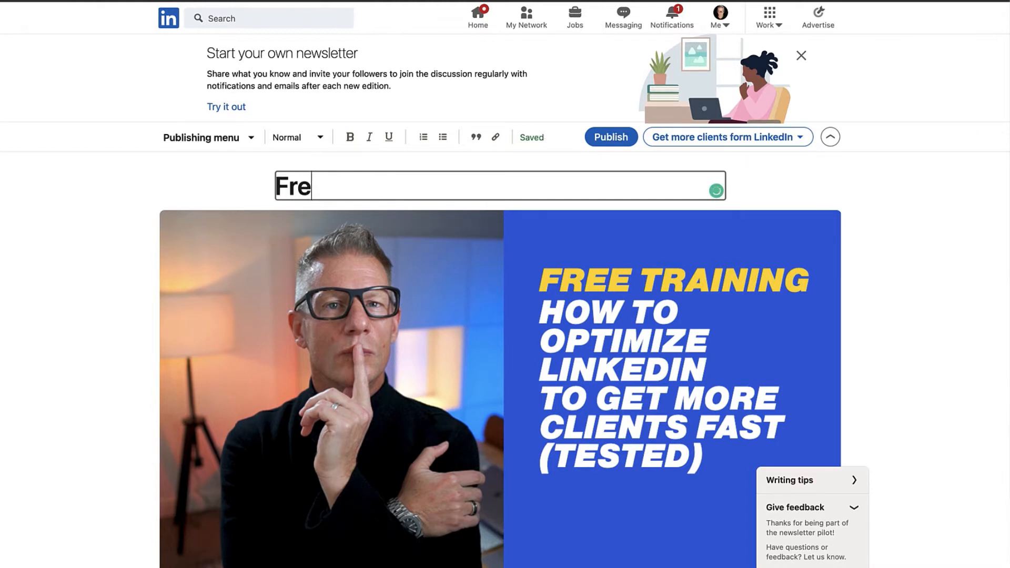
pyautogui.write('e Training: How to Optimize LinkedIn To Get More Clie')
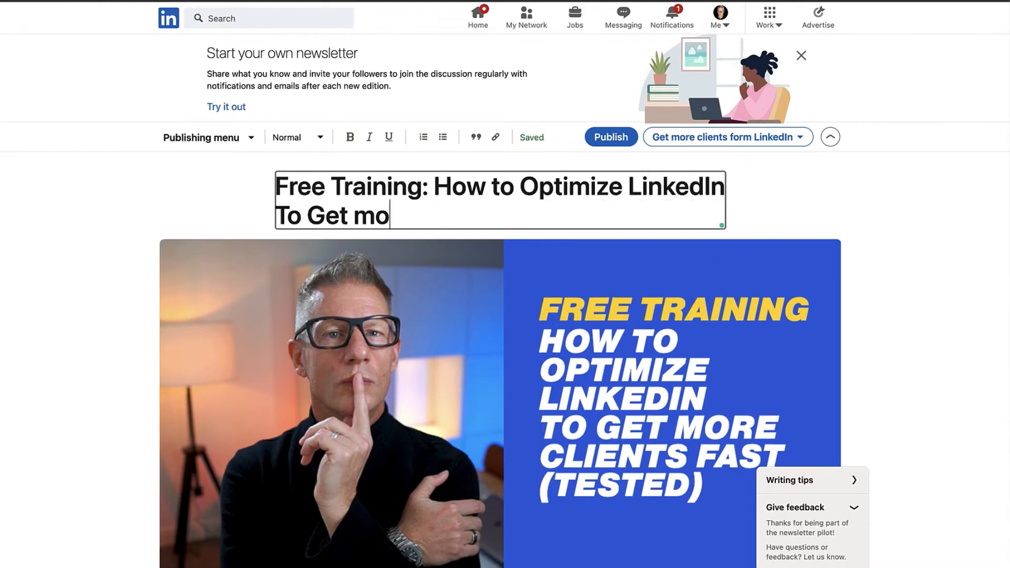
pyautogui.write('nts Fast')
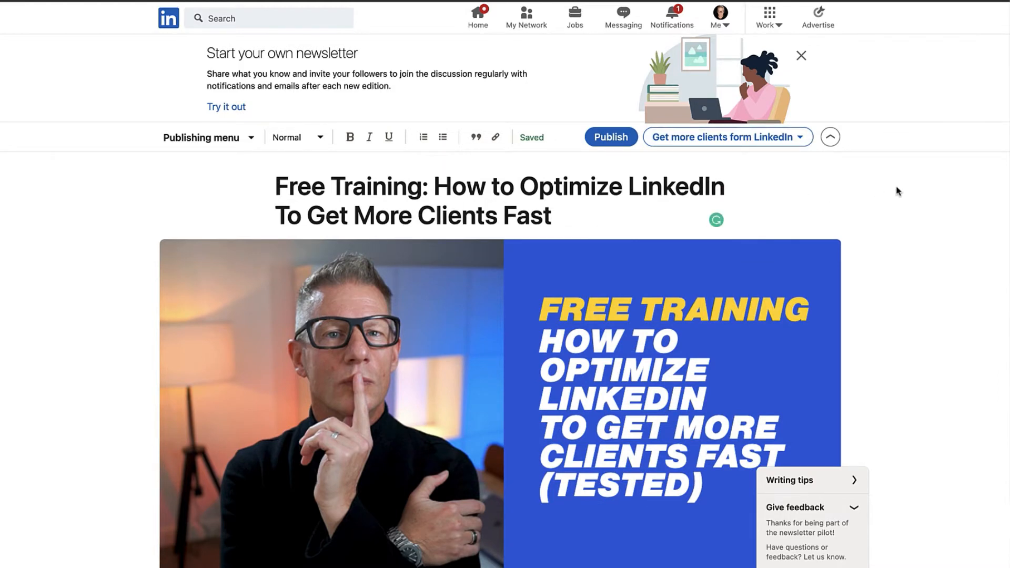
pyautogui.write(' (Tested)')
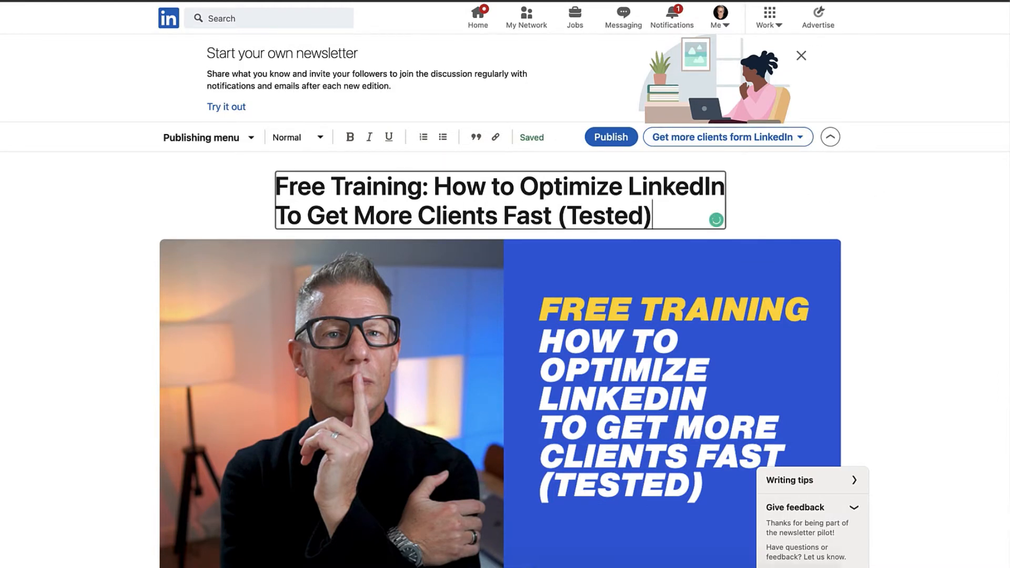
# Remove the extra blank lines around the "Watch this video now" line and above "How to get clients on LinkedIn" in the article body
pyautogui.scroll(-10, 384, 387)
pyautogui.click(275, 320)
pyautogui.press('BackSpace')
pyautogui.press('Down')
pyautogui.press('Down')
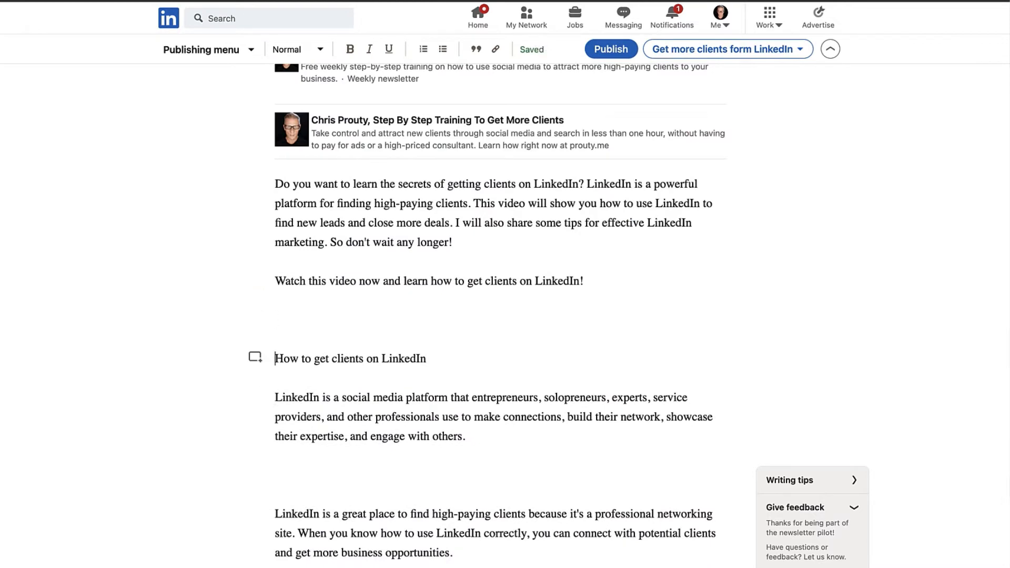
pyautogui.press('BackSpace')
pyautogui.moveTo(275, 320); pyautogui.dragTo(429, 320)
pyautogui.scroll(2, 512, 291)
# Make the opening question "Do you want to learn the secrets of getting clients on LinkedIn?" bold
pyautogui.click(569, 261)
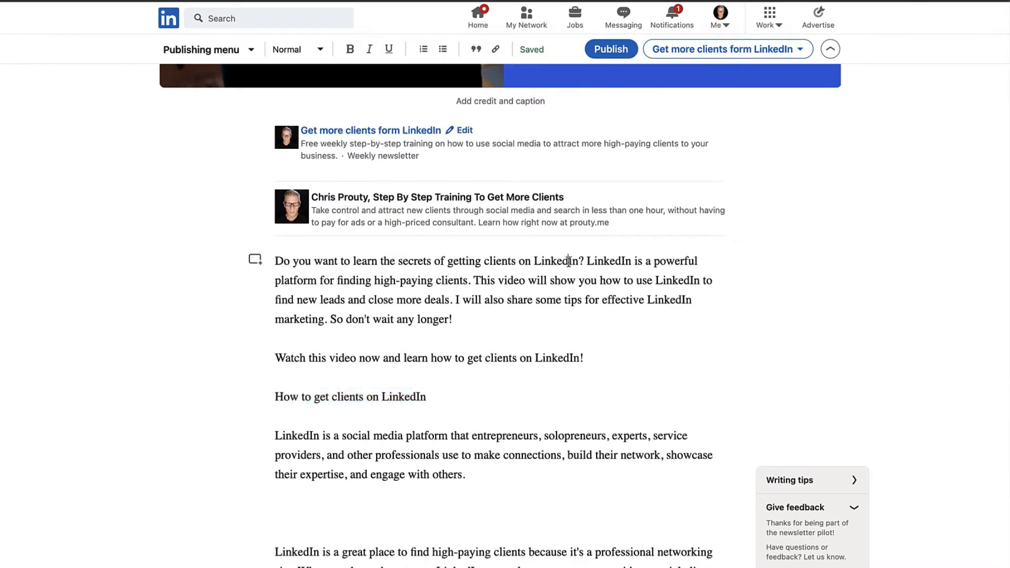
pyautogui.press('shift+super+Left')
pyautogui.press('super+b')
pyautogui.press('Right')
# Try to change the paragraph style of the line "How to get clients on LinkedIn"
pyautogui.tripleClick(365, 399)
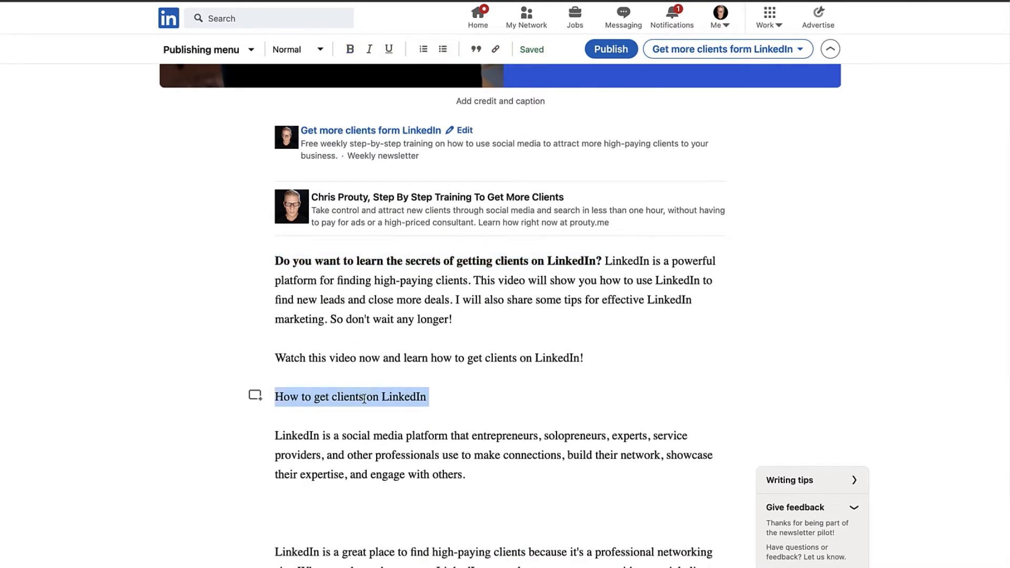
pyautogui.click(322, 48)
pyautogui.tripleClick(352, 397)
pyautogui.click(321, 50)
pyautogui.scroll(1, 312, 217)
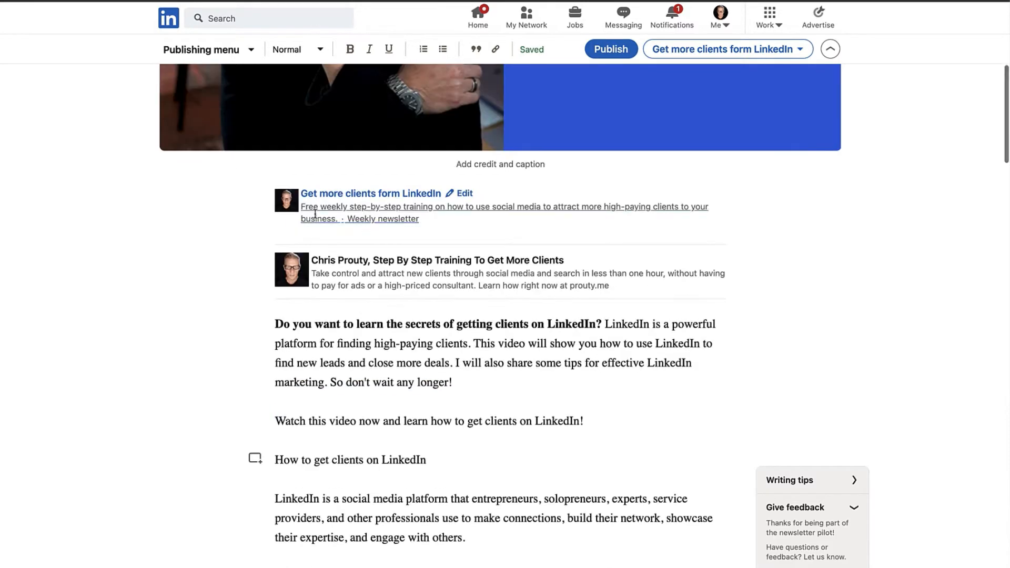
pyautogui.tripleClick(426, 456)
pyautogui.scroll(-15, 505, 263)
pyautogui.moveTo(383, 503); pyautogui.dragTo(546, 503)
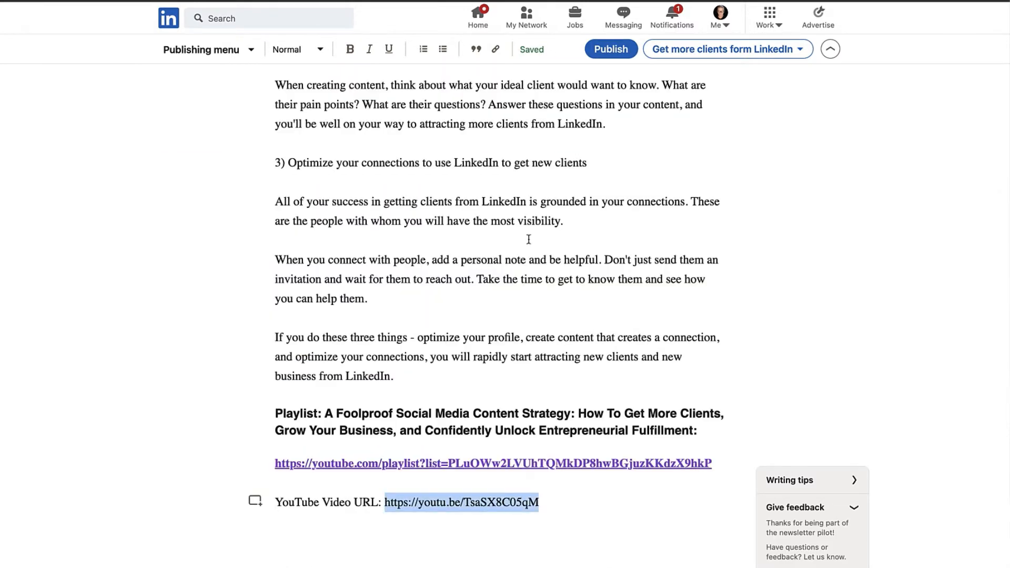
pyautogui.click(495, 49)
pyautogui.write('https://youtu.be/TsaSX8C05qM')
pyautogui.press('Return')
# Hyperlink the calendar web address in the customized strategy paragraph to that same address
pyautogui.scroll(-5, 489, 473)
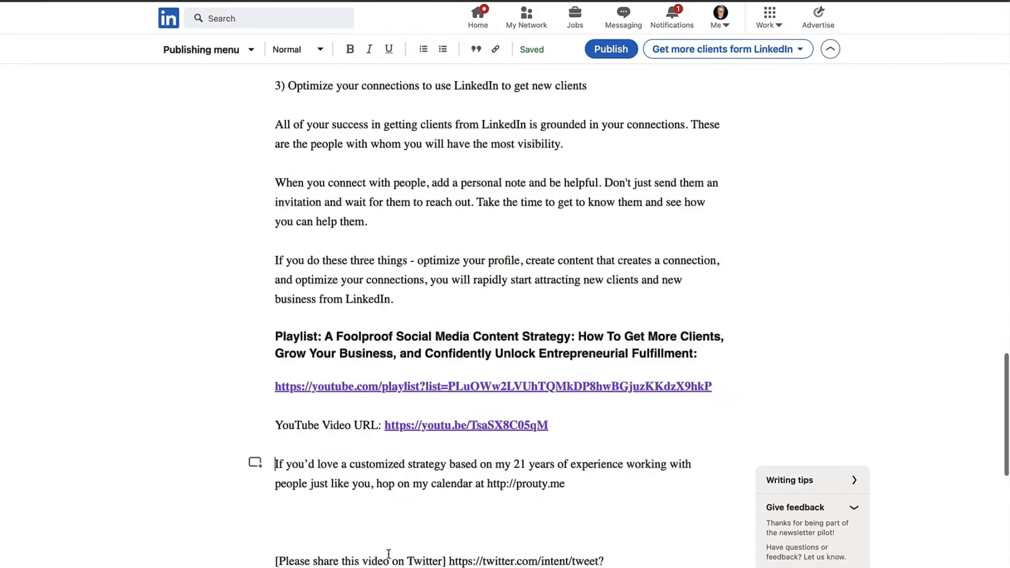
pyautogui.moveTo(487, 398); pyautogui.dragTo(564, 400)
pyautogui.press('super+c')
pyautogui.click(493, 51)
pyautogui.press('super+v')
pyautogui.click(715, 394)
# Delete the blank line above the Twitter share line and hyperlink its tweet-intent URL to that same address
pyautogui.click(467, 429)
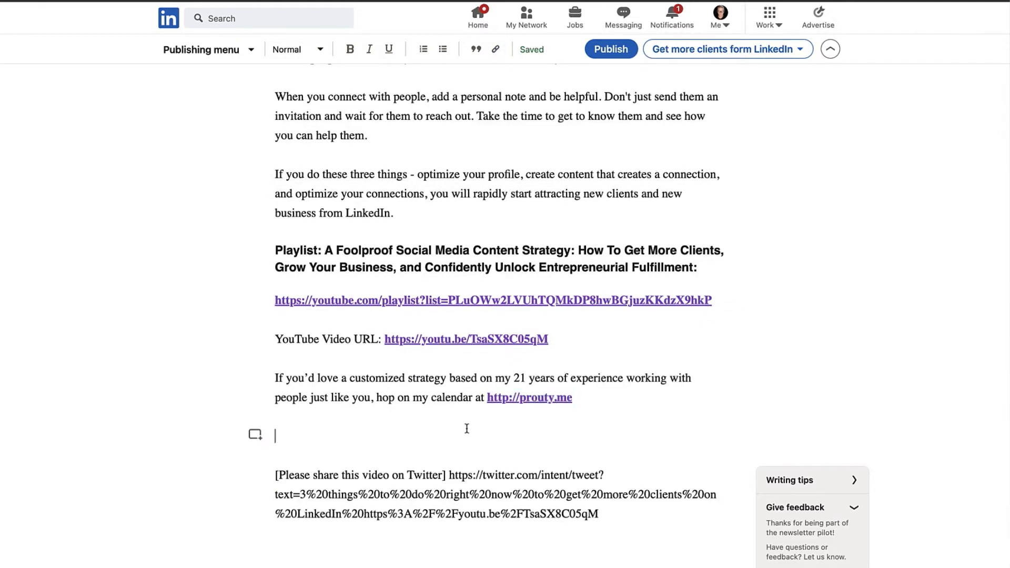
pyautogui.press('BackSpace')
pyautogui.moveTo(449, 437); pyautogui.dragTo(606, 474)
pyautogui.click(496, 50)
pyautogui.write('https://twitter.com/intent/tweet?text=3%20things%20to%20do%20right%20now%20to%20get%20more%20clients%20on%20LinkedIn%20https%3A%2F%2Fyoutu.be%2FTsaSX8C05qM')
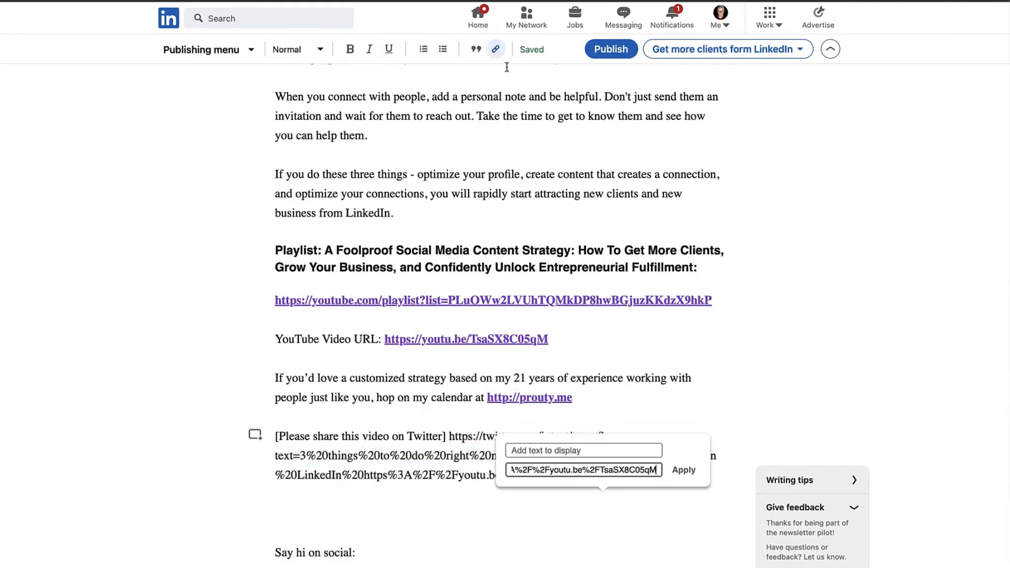
pyautogui.click(684, 470)
pyautogui.click(361, 534)
# Insert the "SOME WILL MAKE MILLIONS" image below the "Watch this video now" line in the article
pyautogui.scroll(20, 361, 534)
pyautogui.click(295, 336)
pyautogui.click(250, 336)
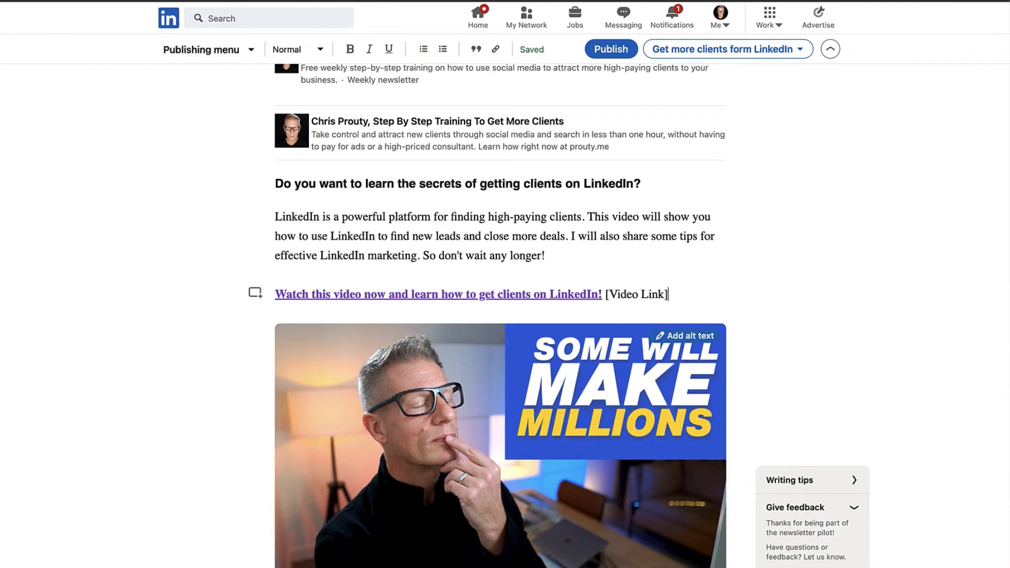
pyautogui.moveTo(665, 295); pyautogui.dragTo(652, 294)
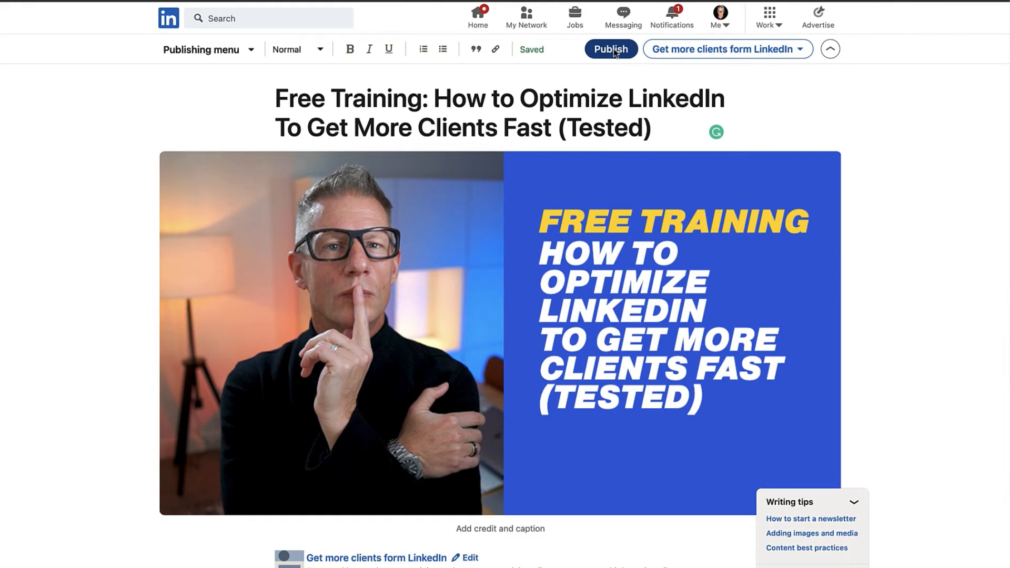
# Start publishing the article and paste its introduction about getting clients on LinkedIn as the share text
pyautogui.click(613, 49)
pyautogui.press('super+v')
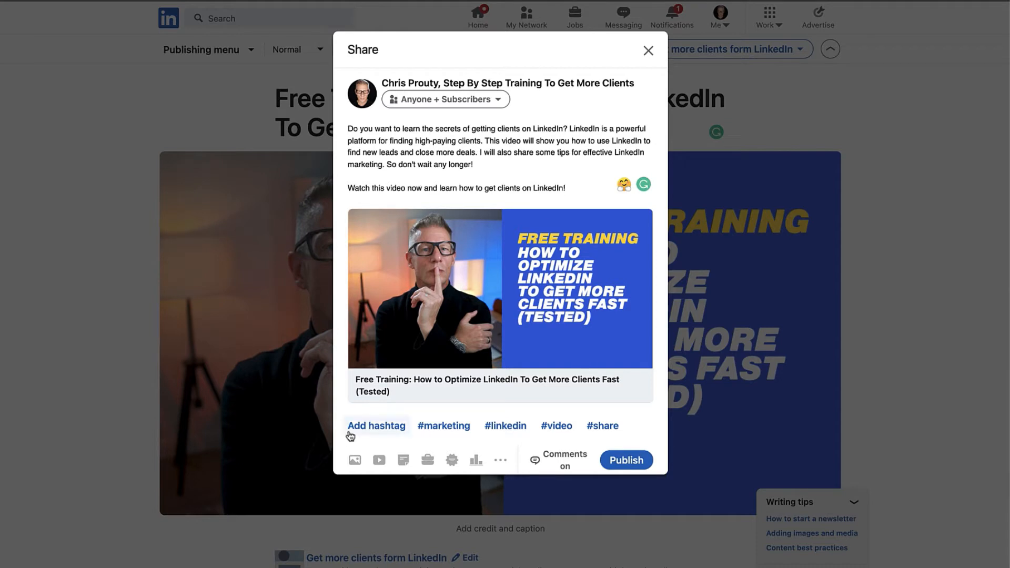
# Turn one mention each of LinkedIn, clients, video and marketing in the share text into hashtags, and publish the article
pyautogui.click(532, 130)
pyautogui.write('#')
pyautogui.click(458, 141)
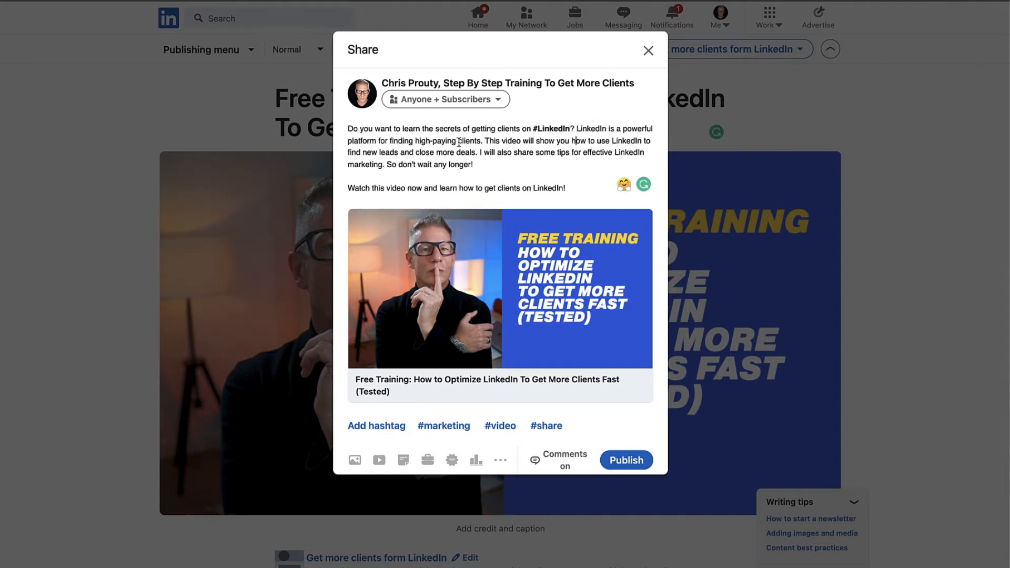
pyautogui.write('#')
pyautogui.click(510, 141)
pyautogui.write('#')
pyautogui.click(380, 164)
pyautogui.write('#')
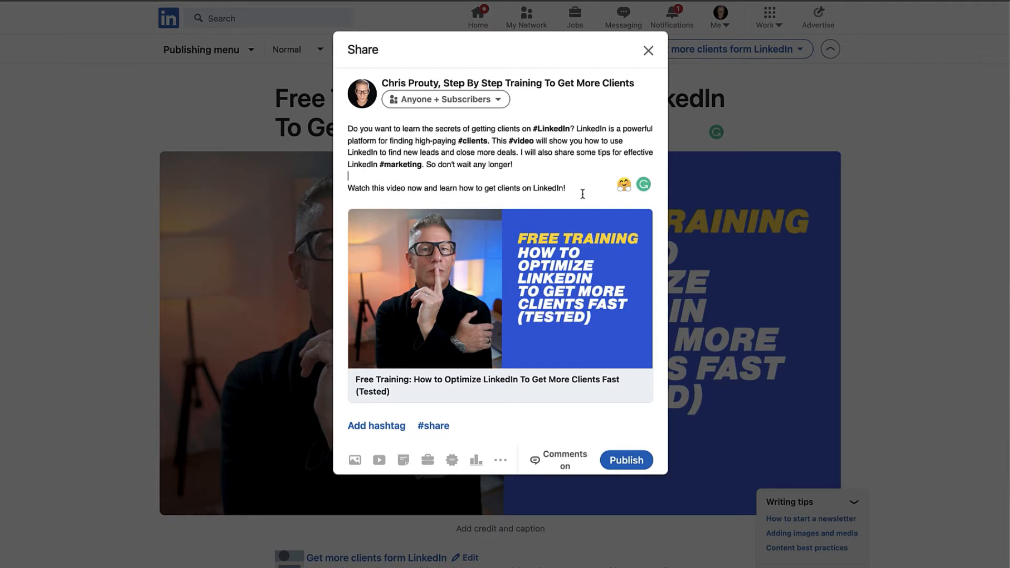
pyautogui.click(629, 461)
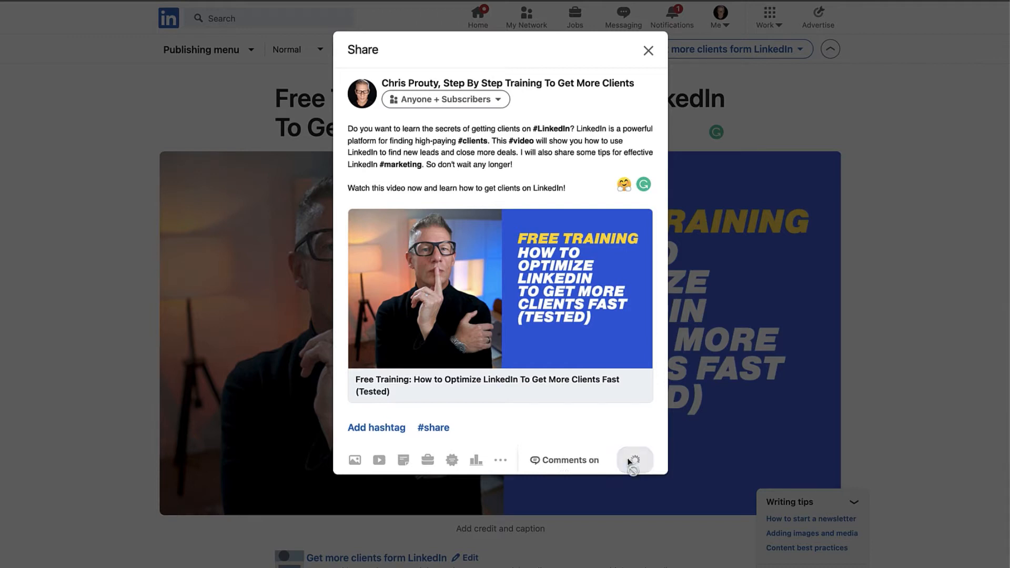